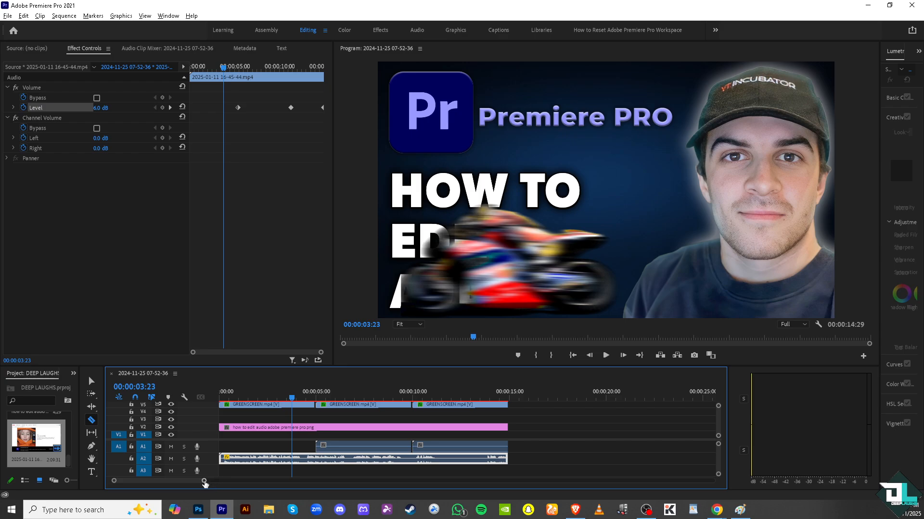
Split the A2 audio clip into short segments with thirteen cuts between about 1 and 12 seconds, and return to the Selection tool
left_click_drag(204, 481, 173, 481)
left_click(267, 459)
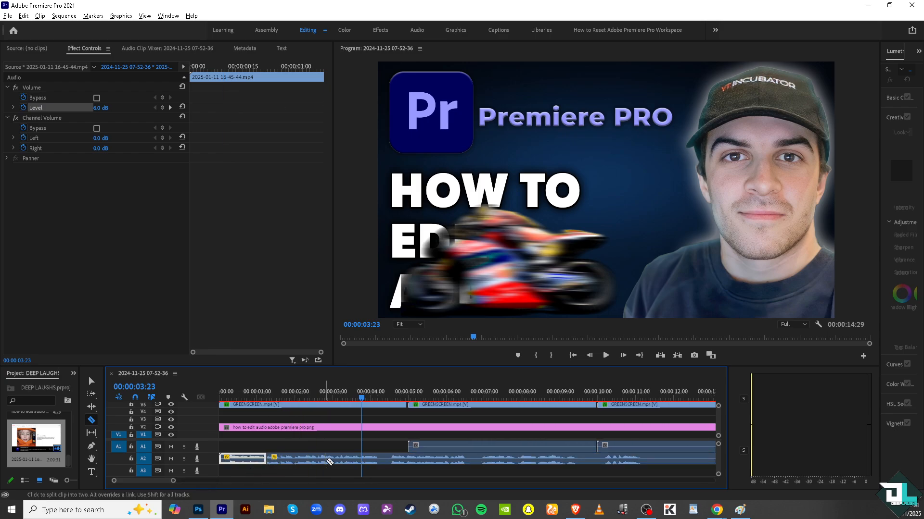
left_click(301, 460)
left_click(337, 460)
left_click(376, 460)
left_click(412, 460)
left_click(451, 460)
left_click(480, 460)
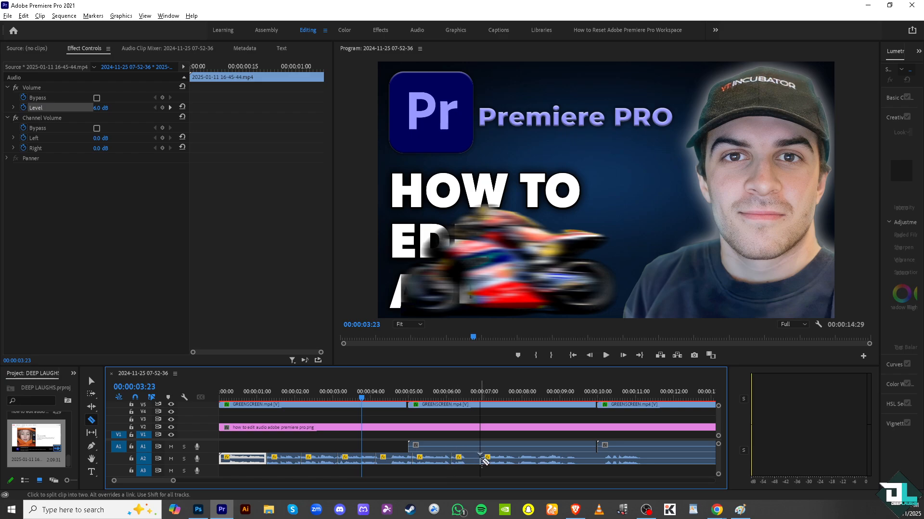
left_click(518, 460)
left_click(549, 460)
left_click(576, 459)
left_click(602, 460)
left_click(646, 460)
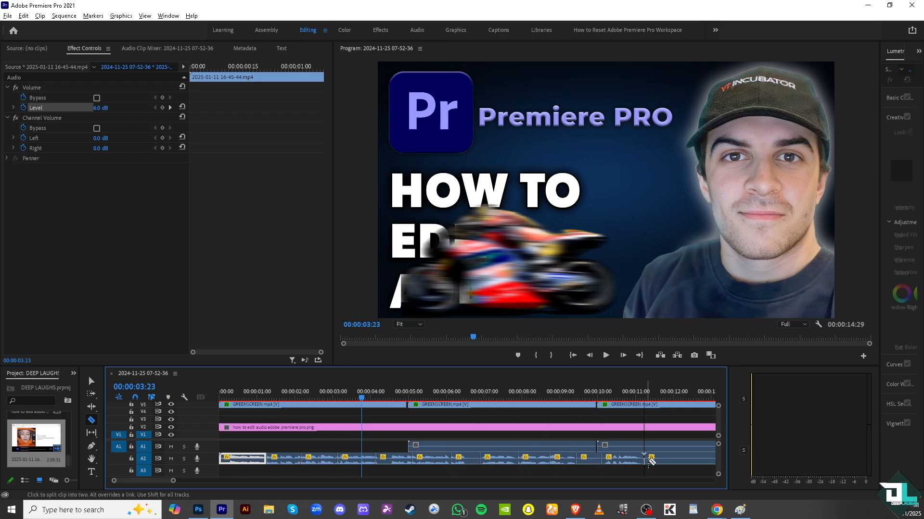
left_click(675, 460)
key("v")
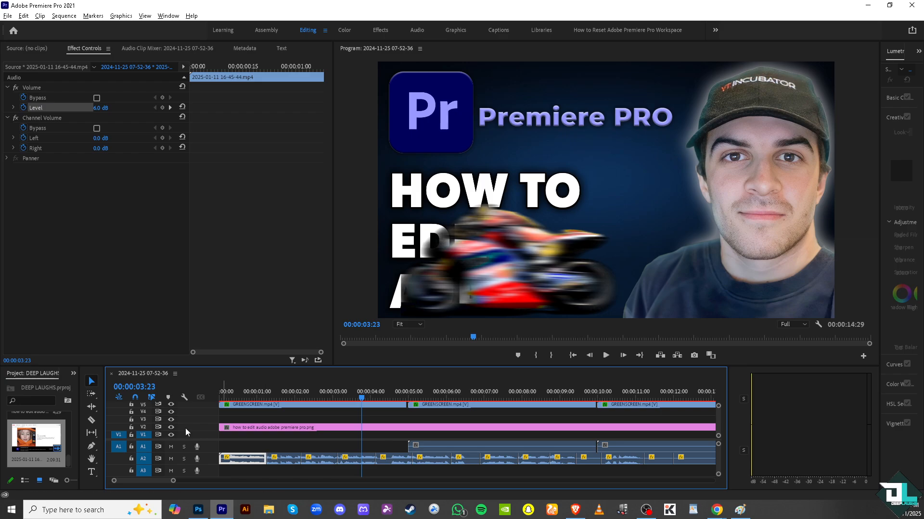
Apply the default transition to the first two cuts on A2 and join the through edit at the third
right_click(264, 457)
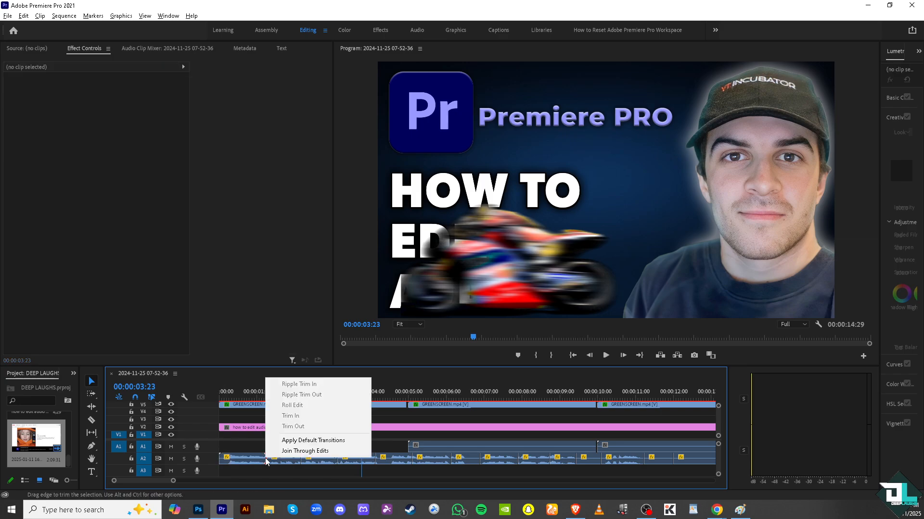
left_click(308, 440)
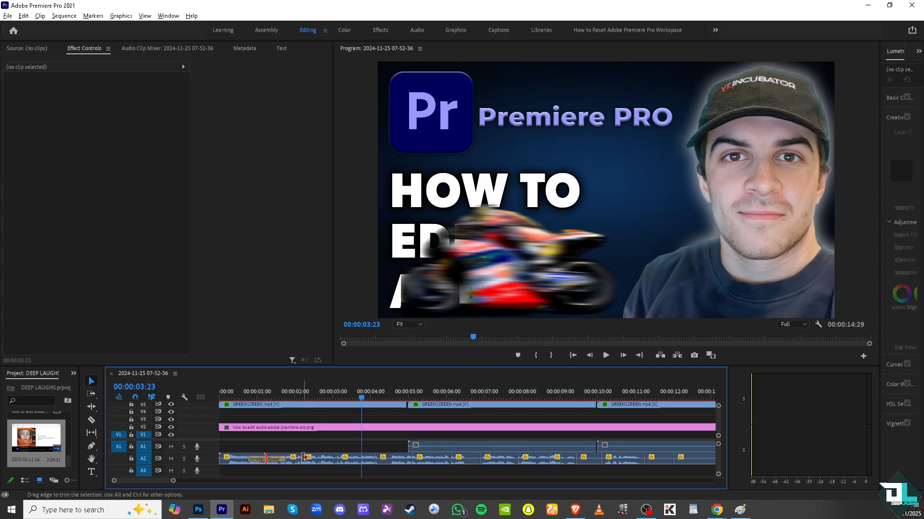
right_click(304, 458)
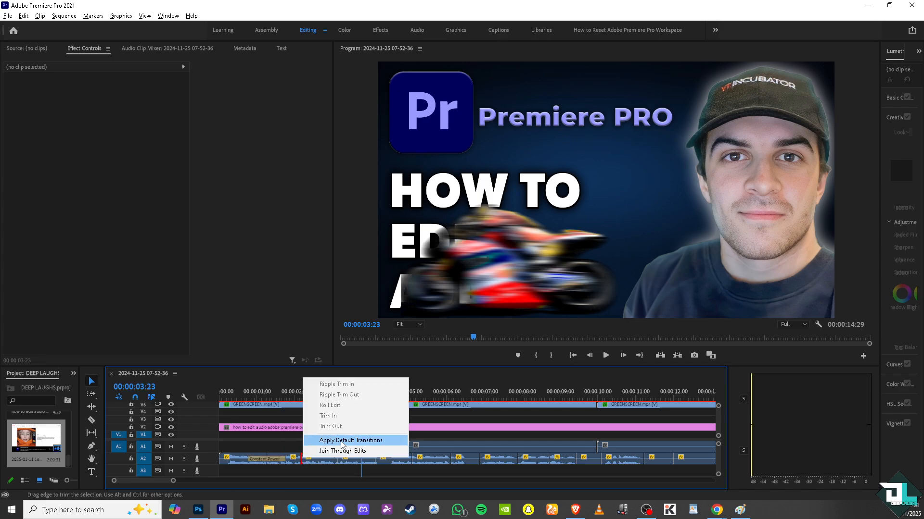
left_click(341, 441)
right_click(337, 460)
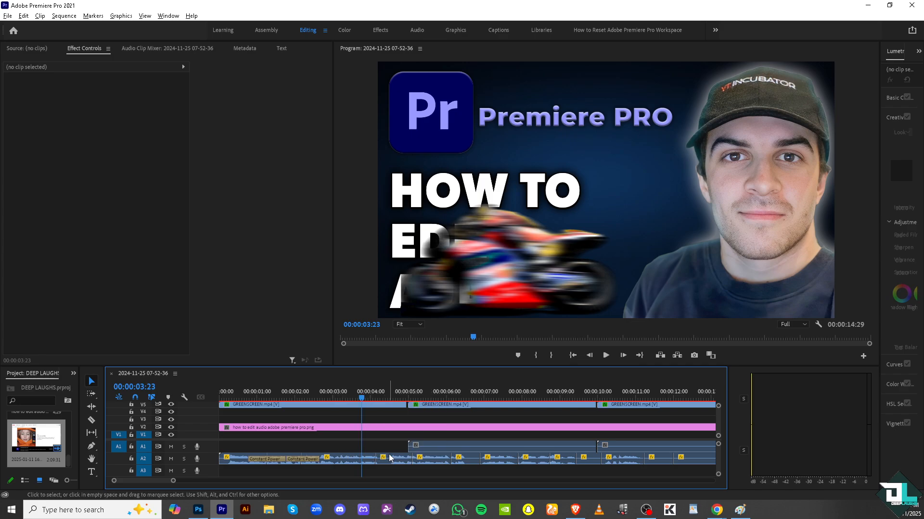
left_click(389, 453)
Apply the default transition to the next four cuts on A2, between about 4 and 7 seconds
right_click(376, 459)
left_click(423, 444)
right_click(412, 460)
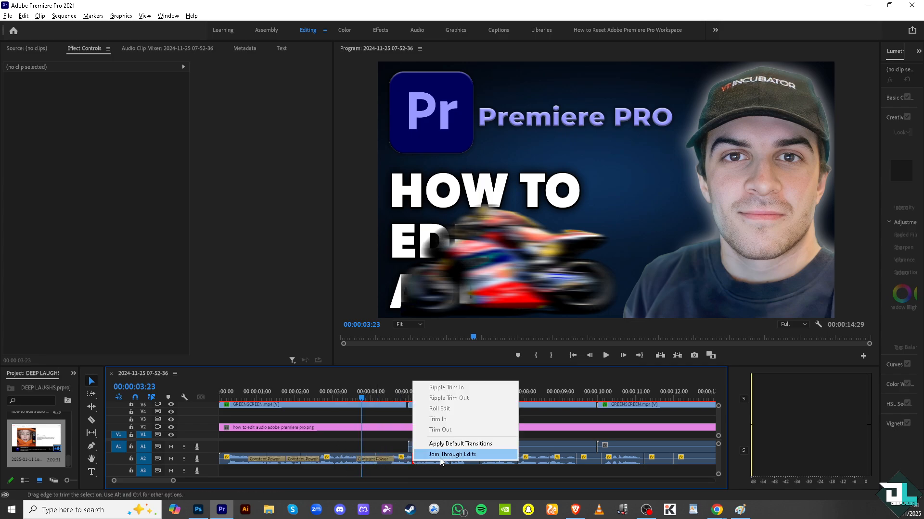
left_click(442, 444)
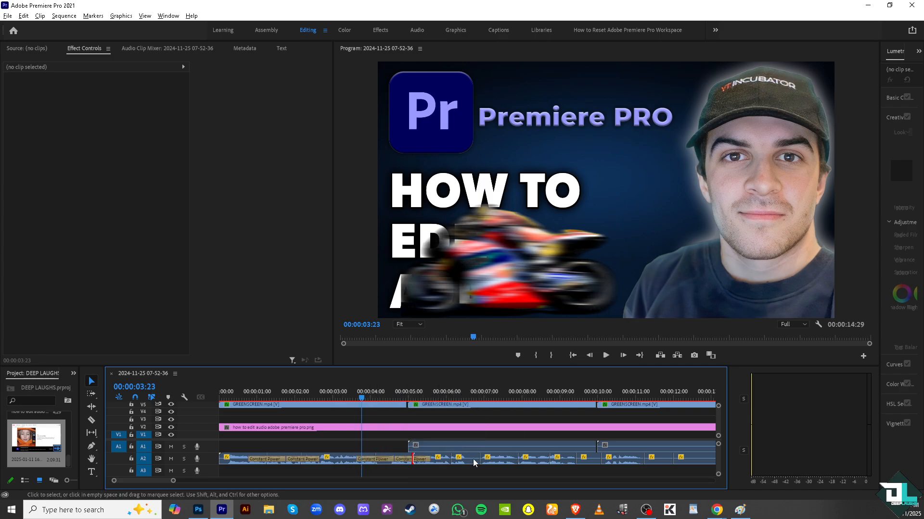
right_click(454, 460)
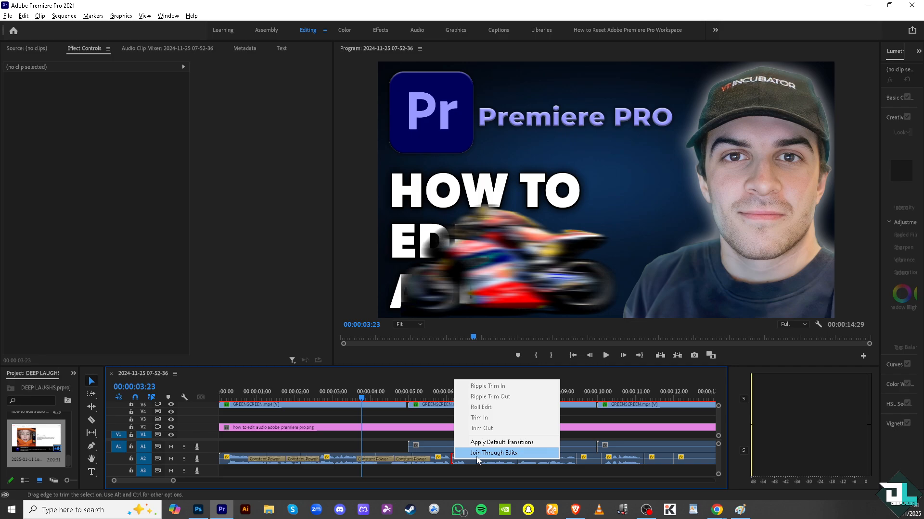
left_click(481, 443)
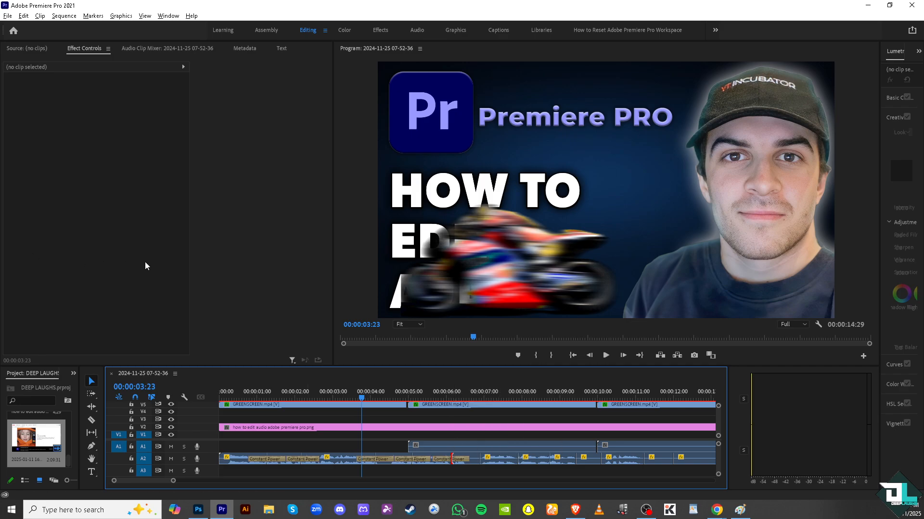
right_click(484, 462)
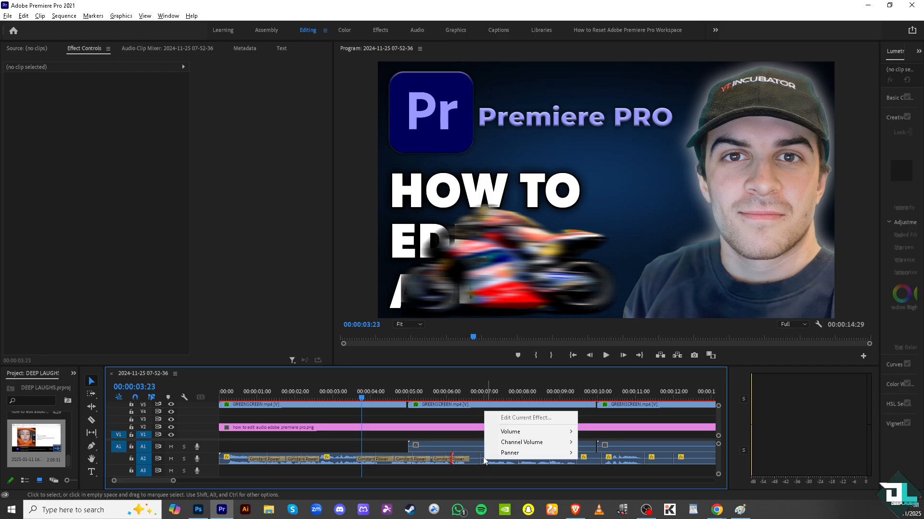
right_click(483, 460)
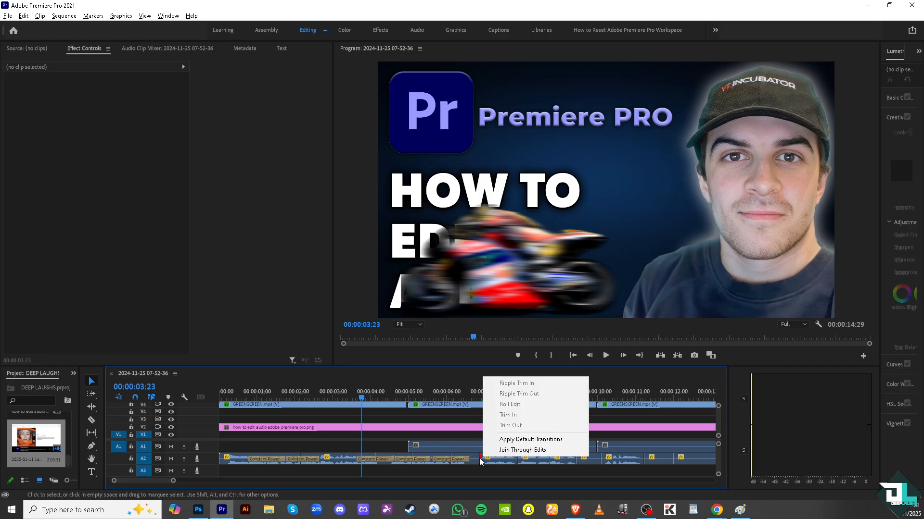
left_click(515, 440)
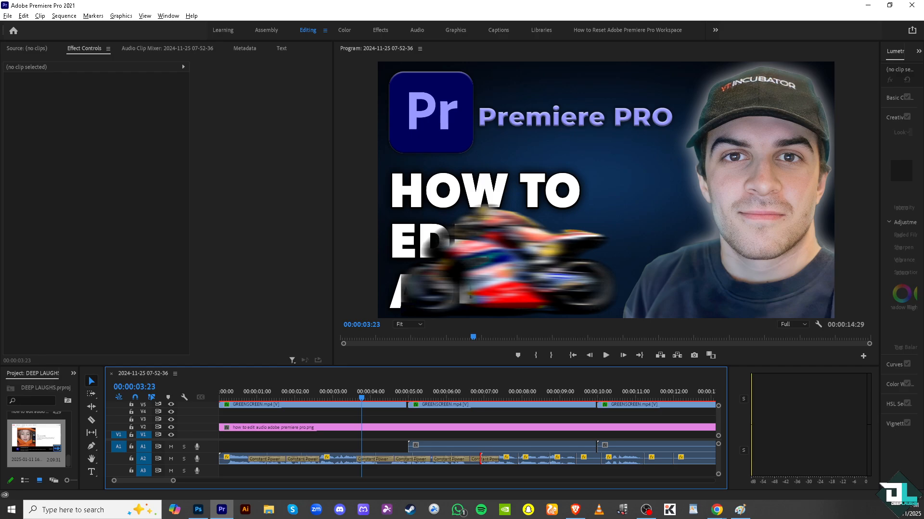
key("alt+Tab")
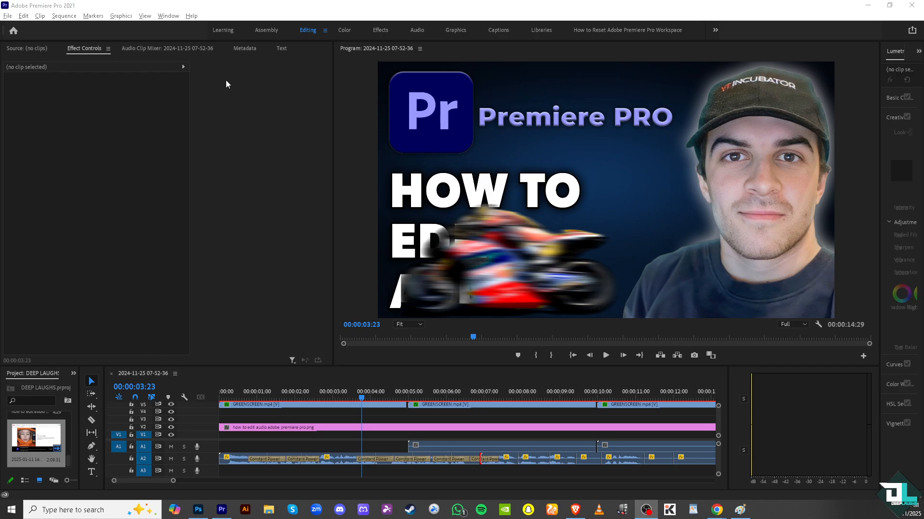
Show the Effects panel, clear its old search, expand Audio Effects and widen the panel until the category names are readable
left_click(169, 16)
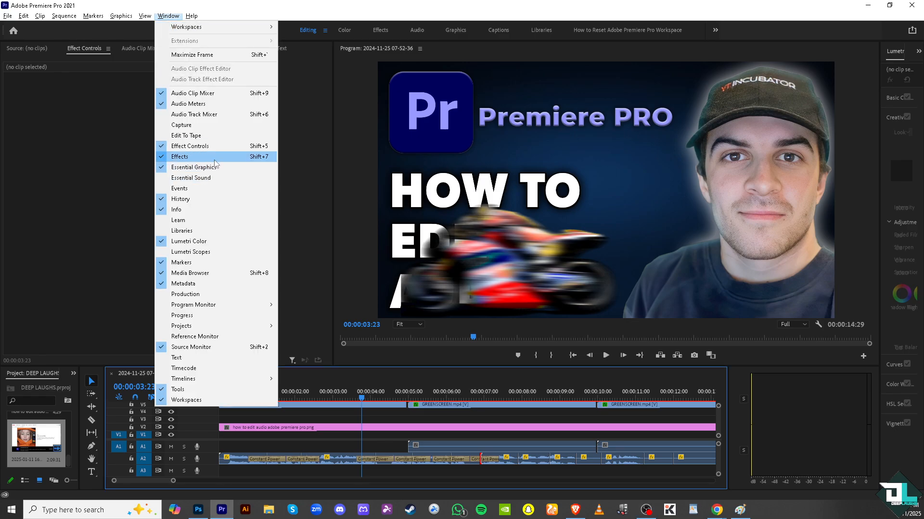
left_click(214, 160)
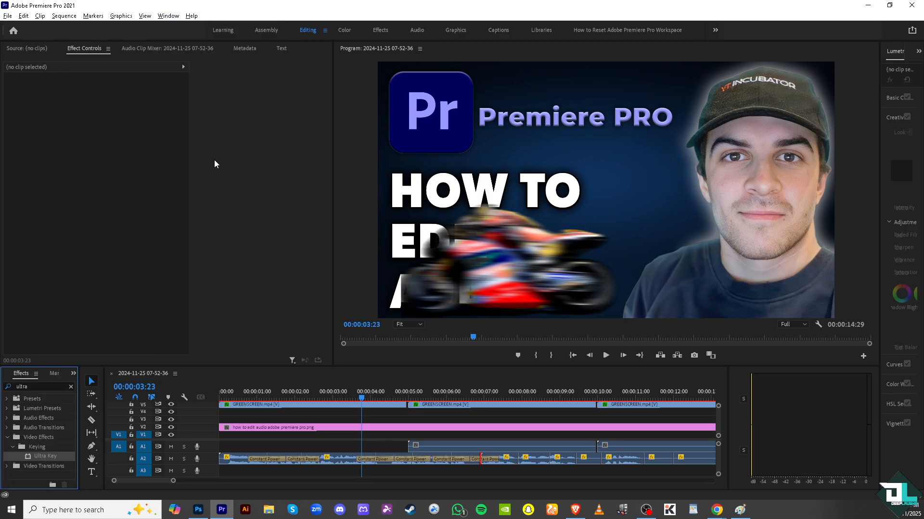
left_click(71, 386)
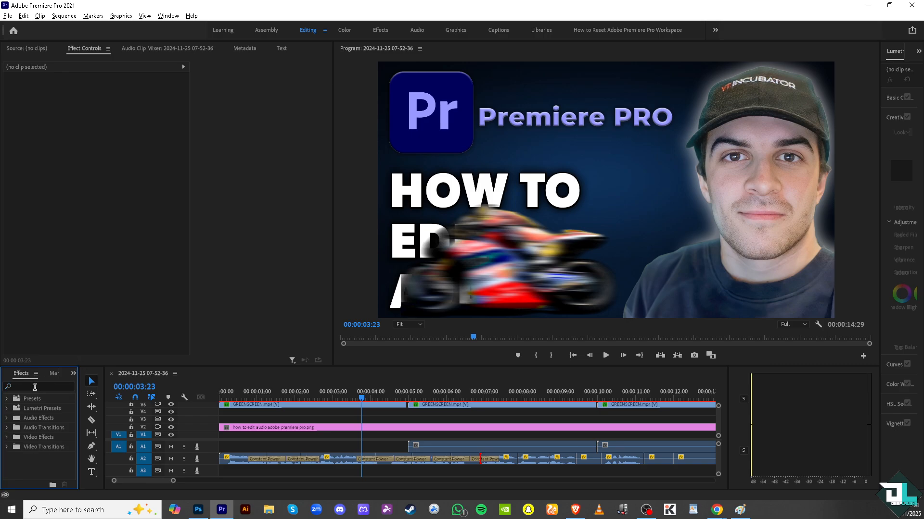
left_click(35, 387)
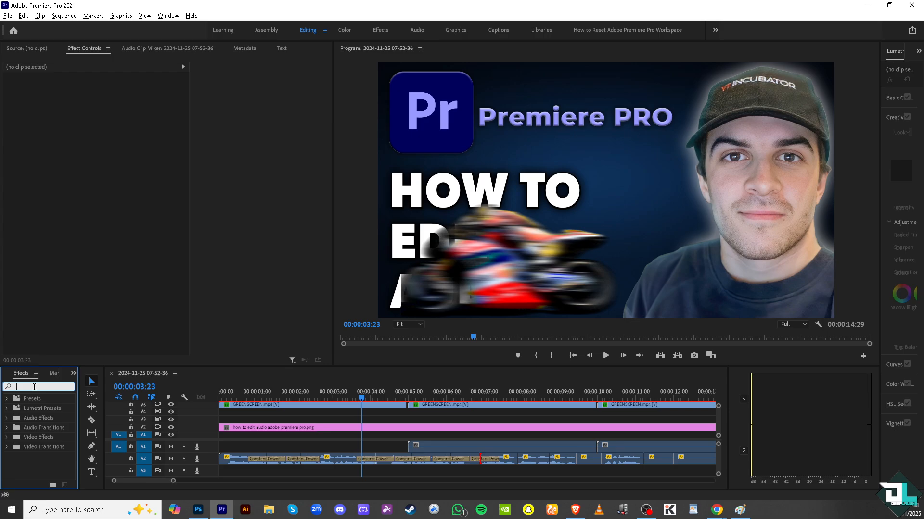
left_click(7, 418)
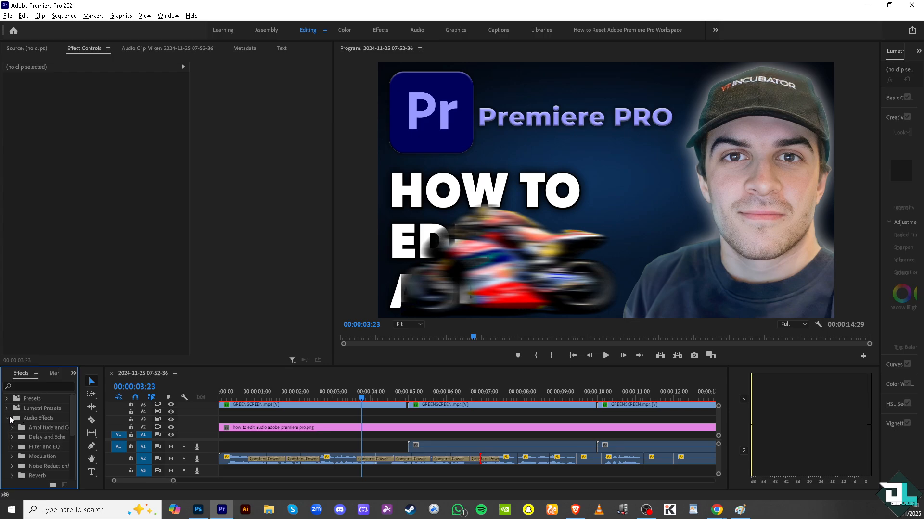
left_click_drag(78, 374, 140, 374)
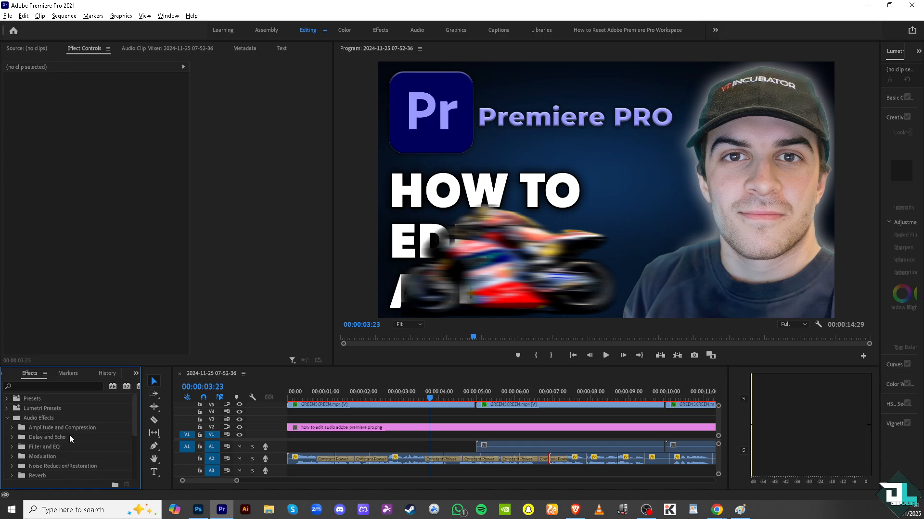
Look through the audio effect categories and expand the Crossfade folder under Audio Transitions
scroll(61, 447, "down", 1)
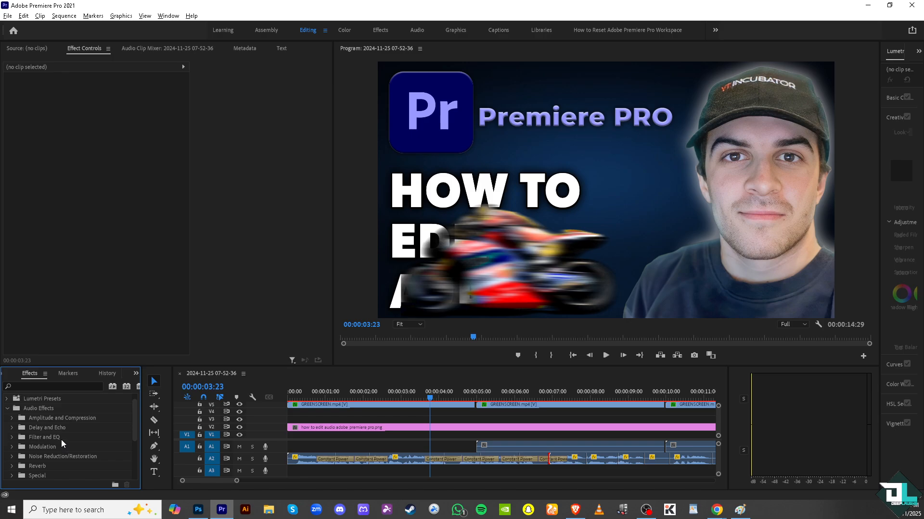
scroll(59, 455, "down", 1)
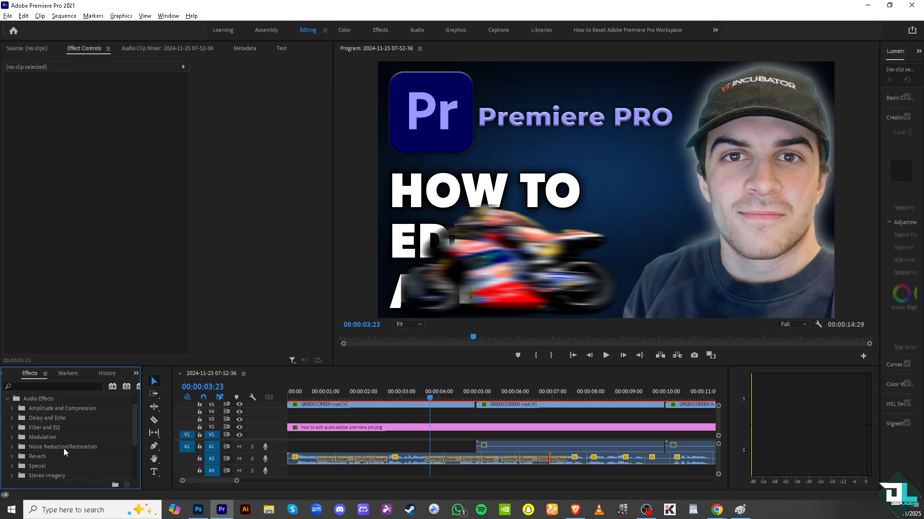
scroll(63, 448, "down", 2)
scroll(44, 441, "down", 2)
scroll(44, 441, "up", 1)
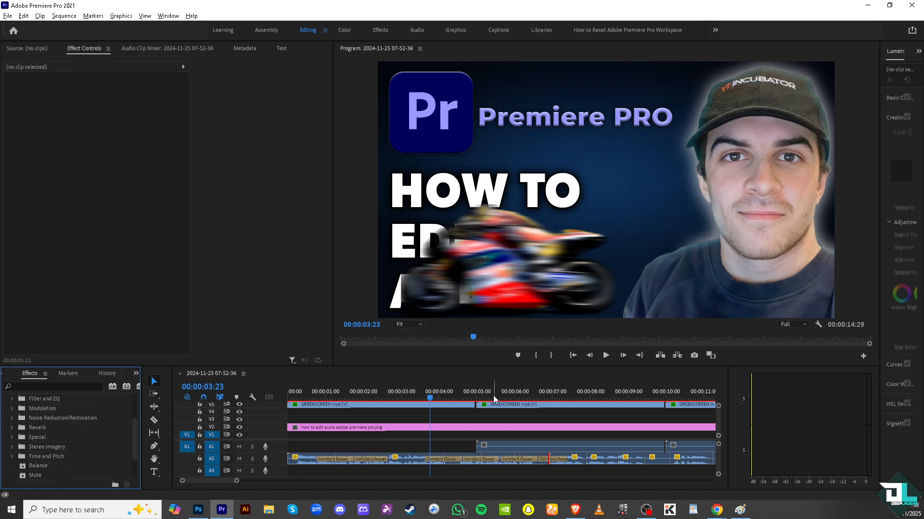
scroll(47, 462, "down", 4)
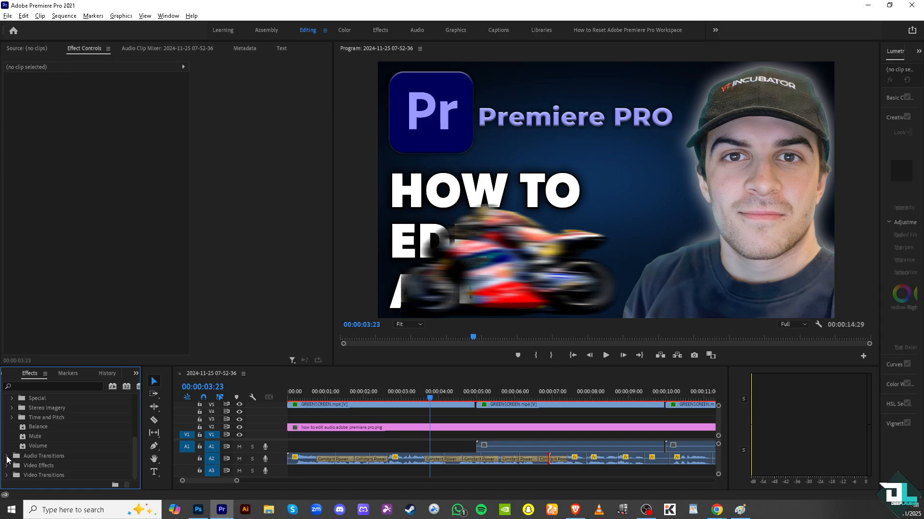
left_click(7, 456)
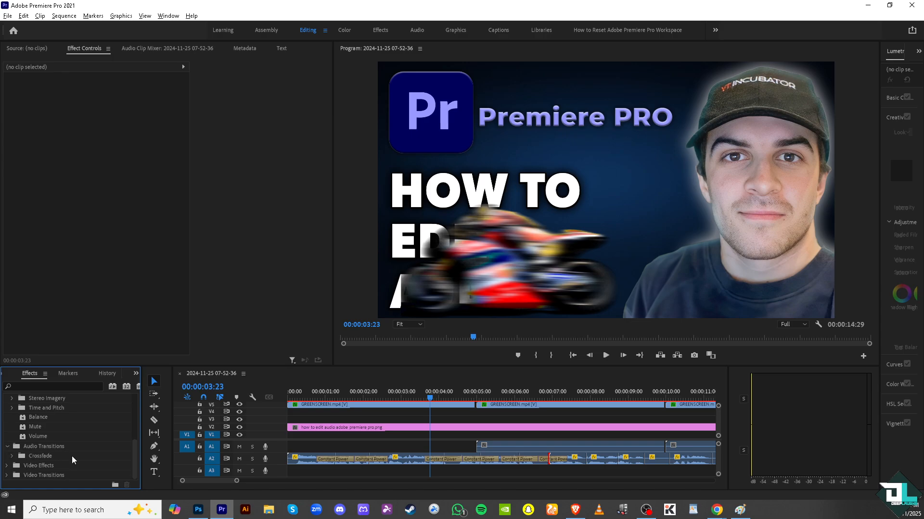
left_click(12, 456)
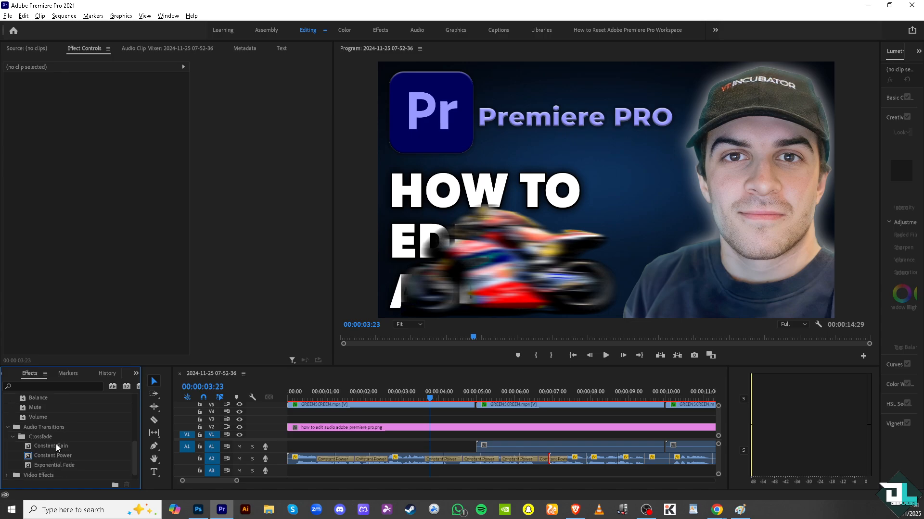
Place Constant Gain on the A2 cut near 4 seconds, Constant Power on the first cut, and Exponential Fade on the cut near 8 seconds
left_click_drag(56, 443, 444, 460)
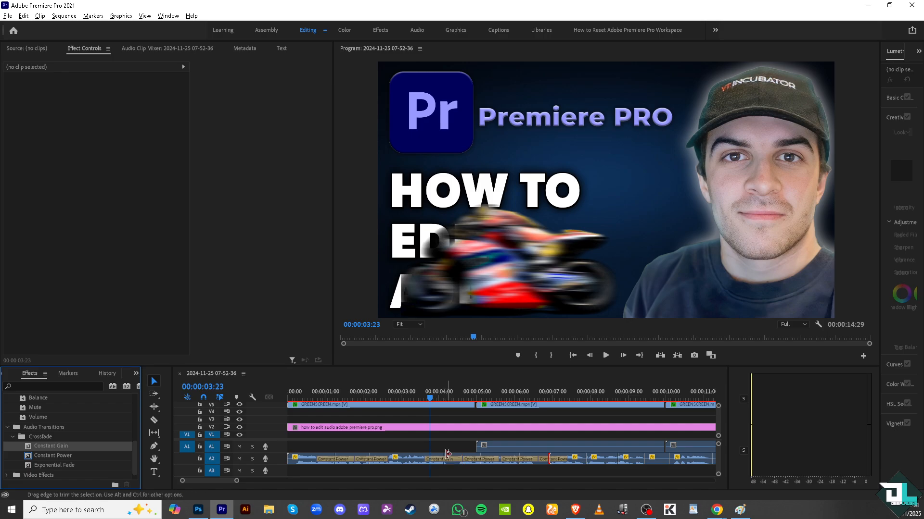
left_click_drag(57, 457, 340, 467)
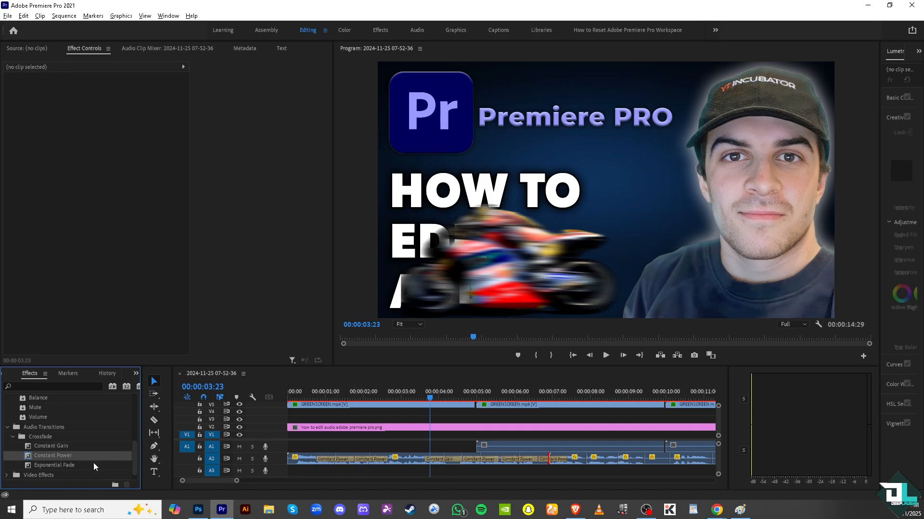
left_click_drag(65, 465, 587, 460)
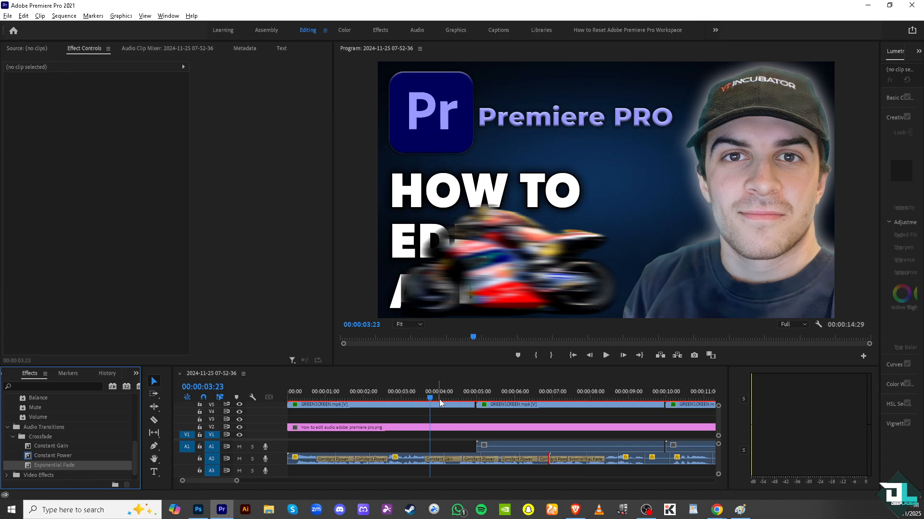
Return the playhead to the start of the sequence and go back to the Audio Effects categories
left_click_drag(430, 399, 290, 405)
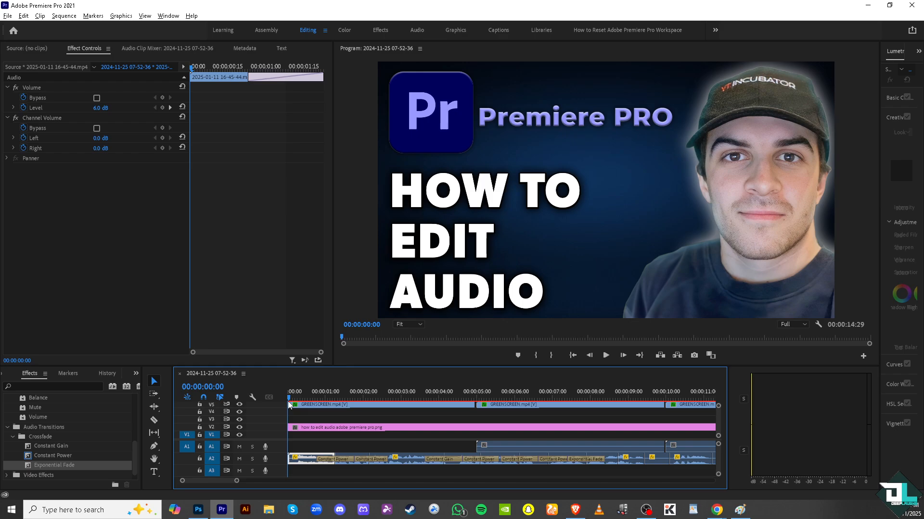
scroll(70, 435, "up", 3)
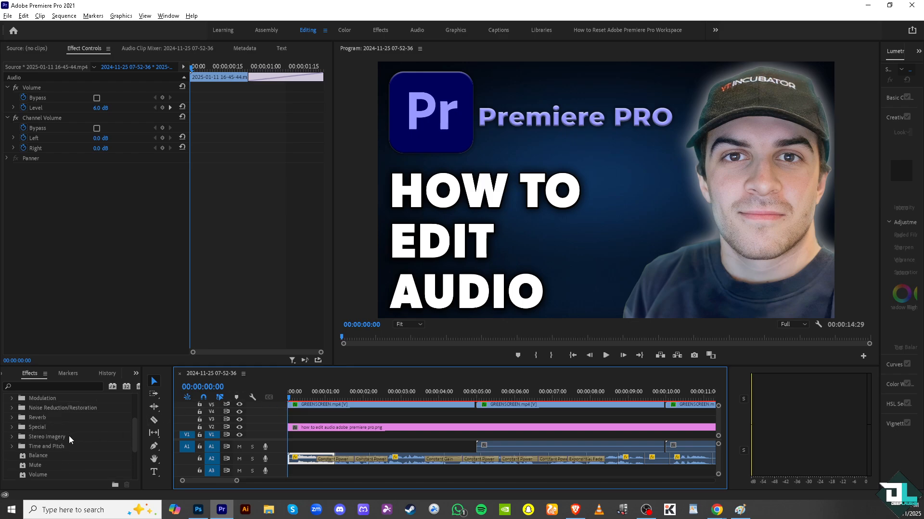
scroll(69, 434, "up", 5)
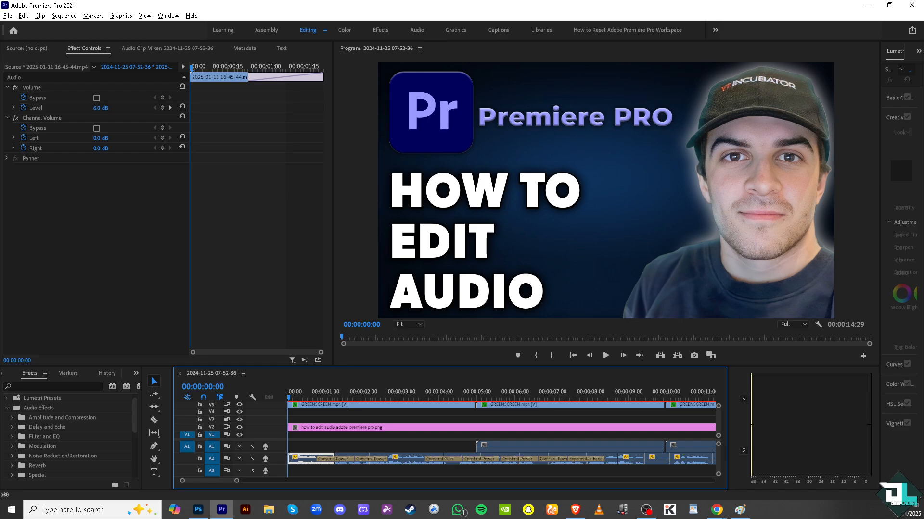
key("alt+Tab")
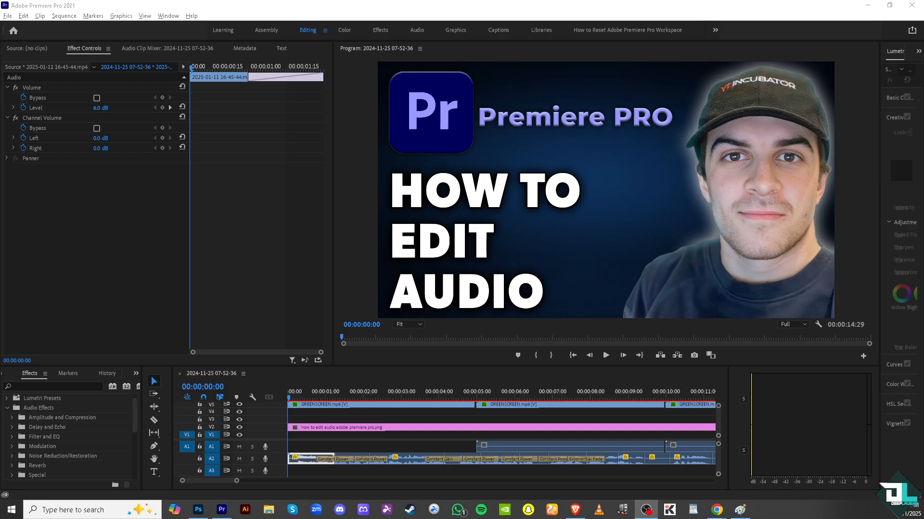
Expand the Noise Reduction/Restoration audio effects and apply DeNoise to the first clip on A2
scroll(56, 440, "down", 2)
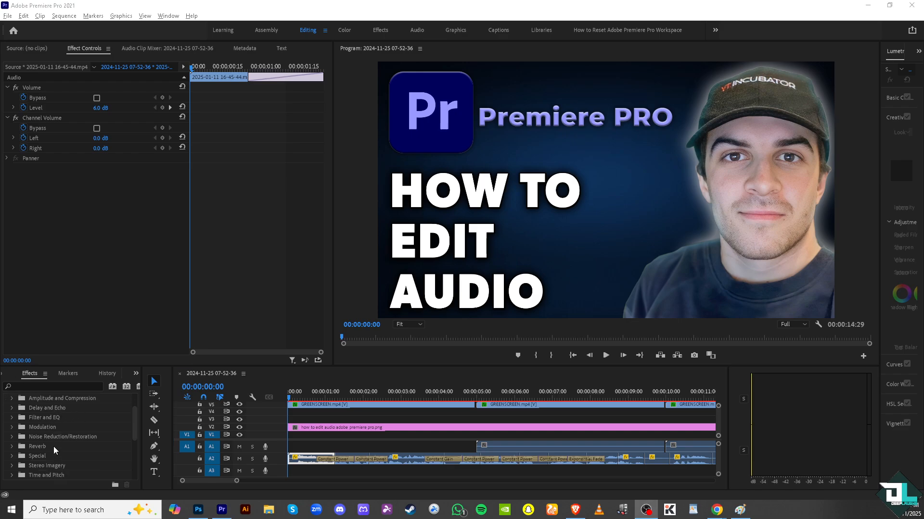
left_click(13, 437)
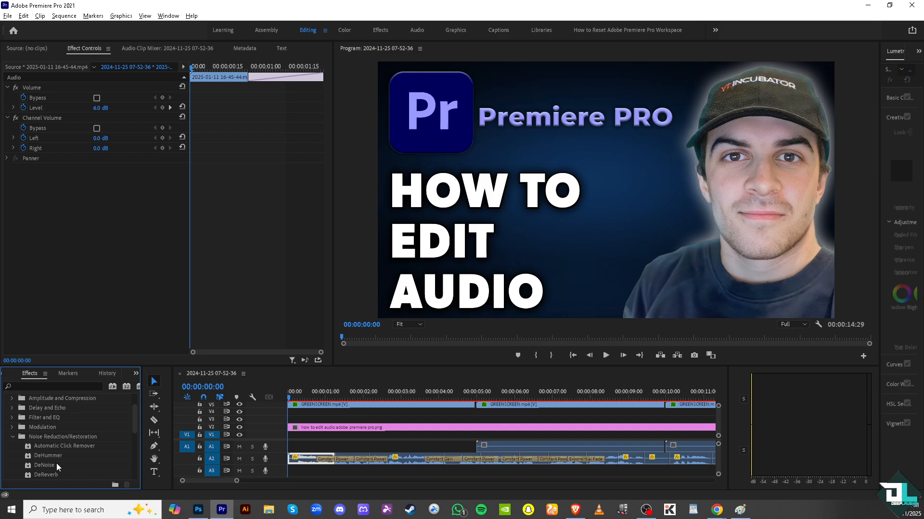
scroll(51, 462, "down", 1)
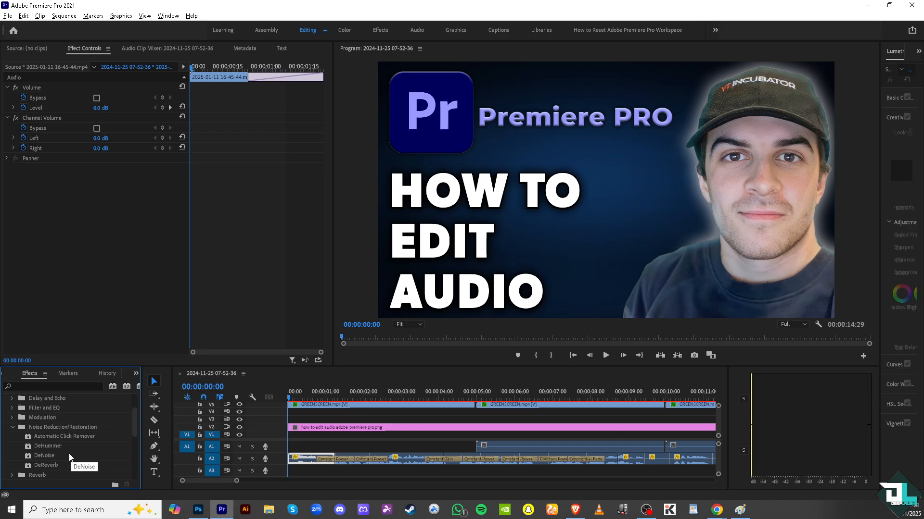
scroll(69, 450, "down", 2)
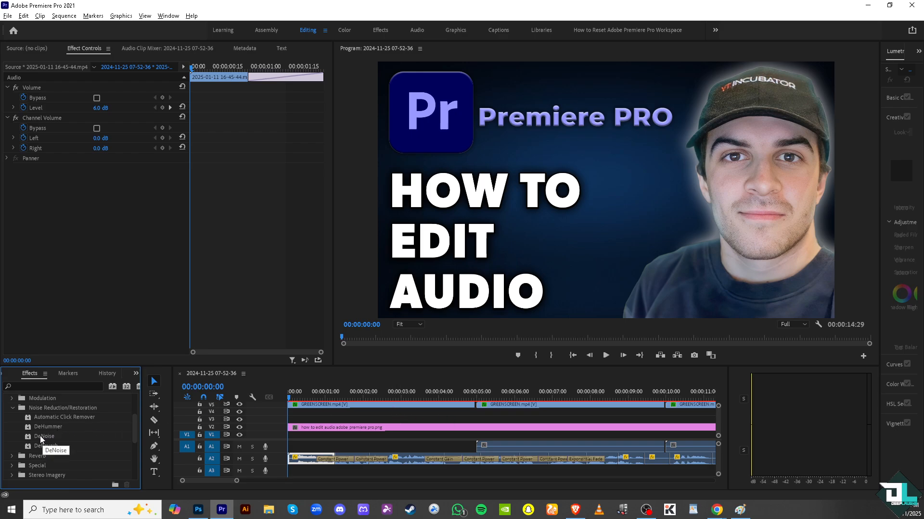
left_click_drag(39, 436, 306, 464)
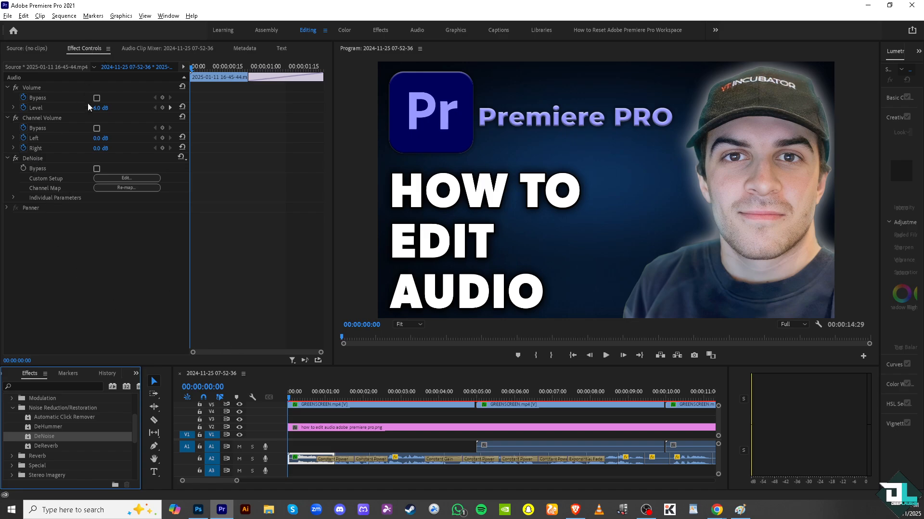
In the DeNoise custom setup, set the Amount to 83% and turn on Output Noise Only
left_click(116, 187)
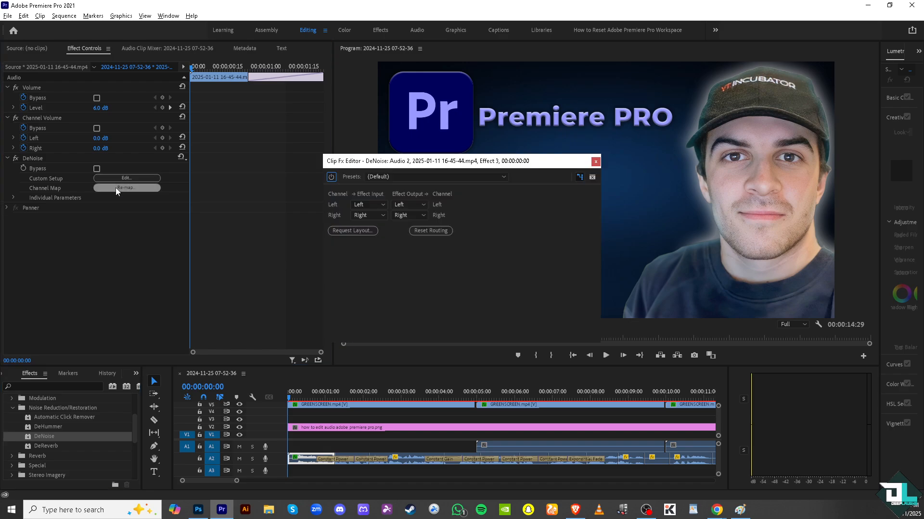
left_click(595, 162)
left_click(147, 179)
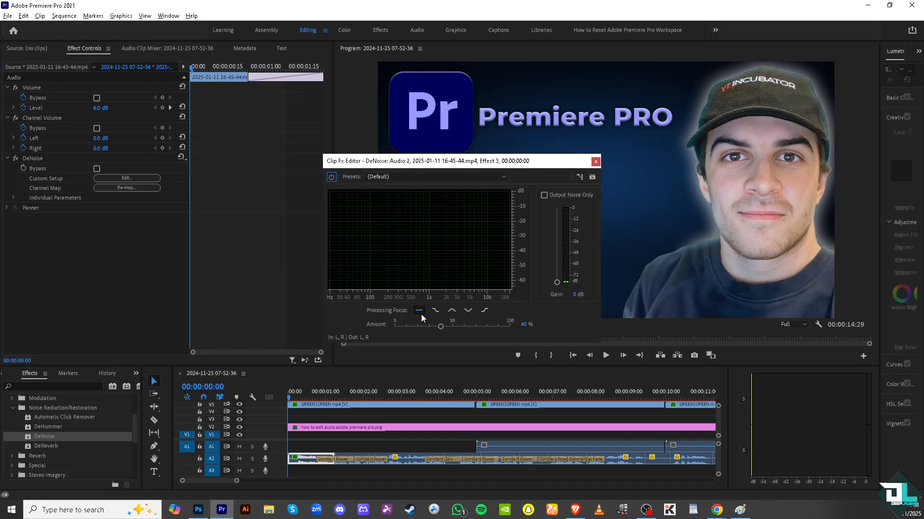
left_click_drag(446, 329, 478, 329)
left_click(544, 196)
left_click_drag(478, 323, 491, 328)
Play the sequence to hear the DeNoise output and close the effect editor
left_click(606, 355)
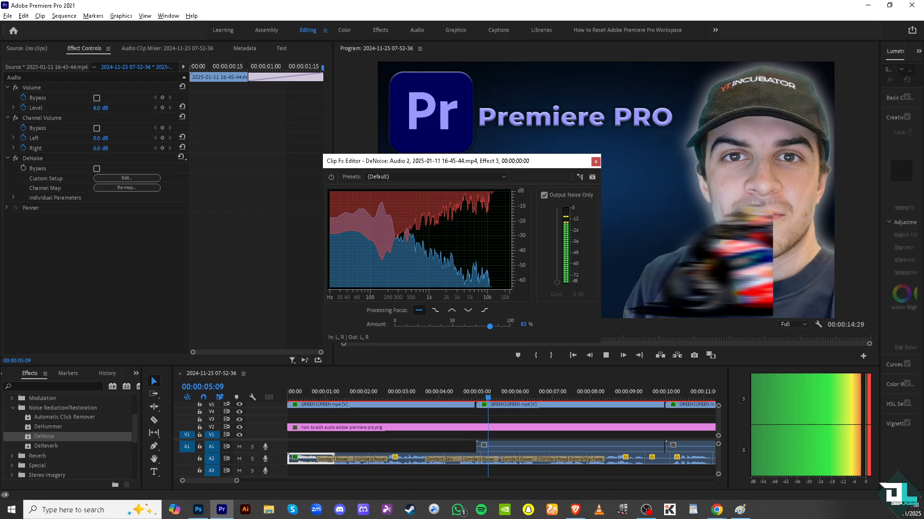
left_click(646, 509)
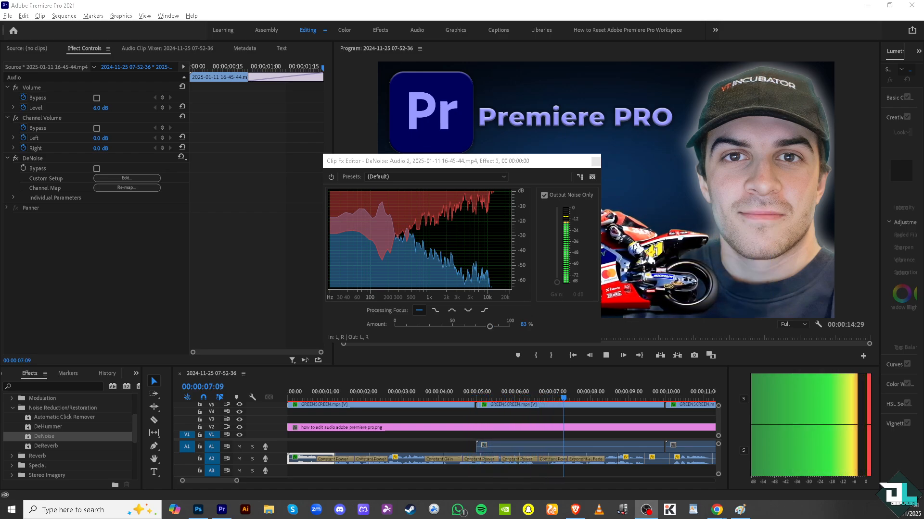
left_click(596, 162)
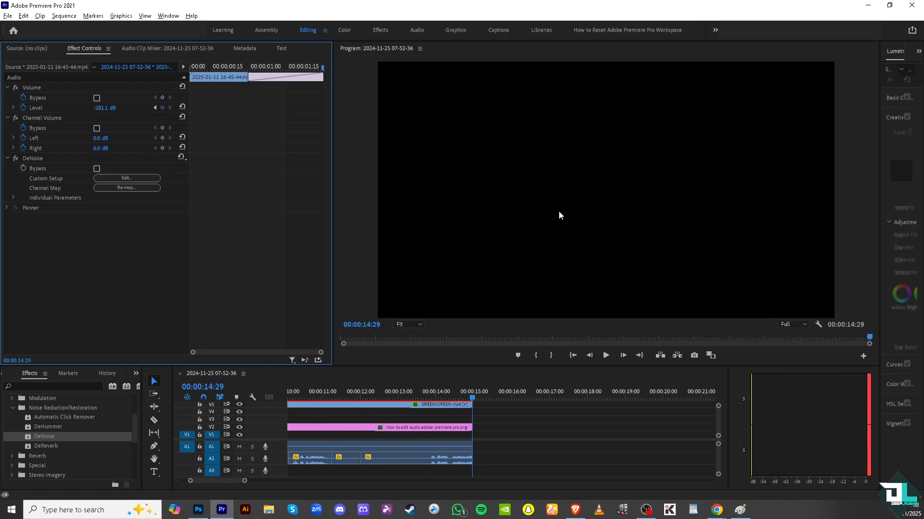
Zoom the timeline out to show the whole sequence and return the playhead to its start
left_click_drag(472, 398, 309, 397)
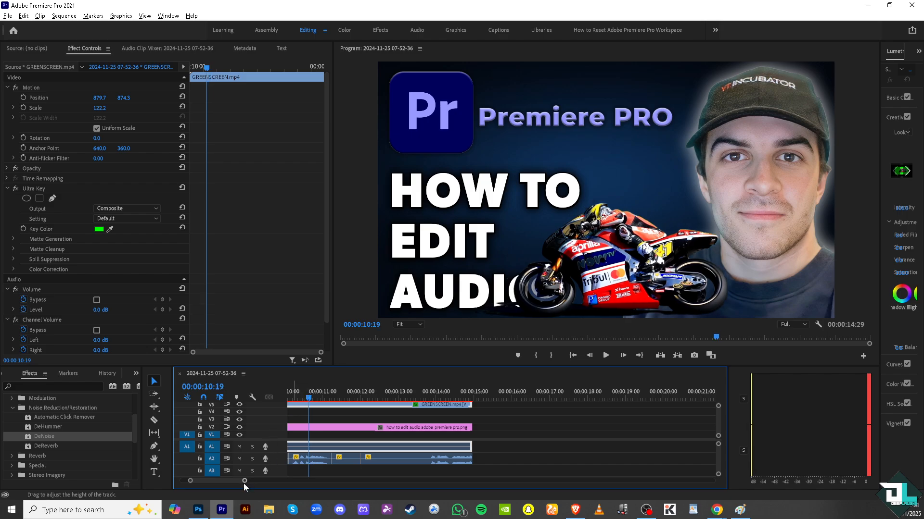
left_click_drag(244, 481, 441, 481)
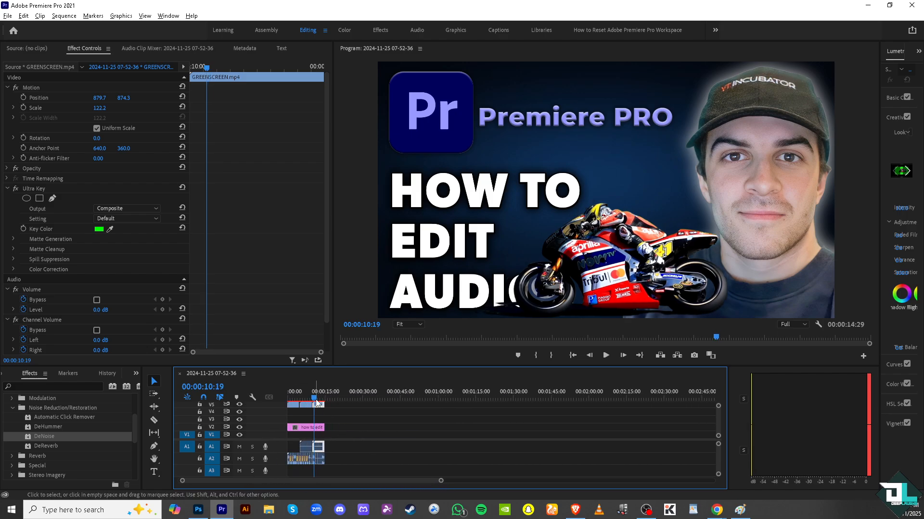
key("Home")
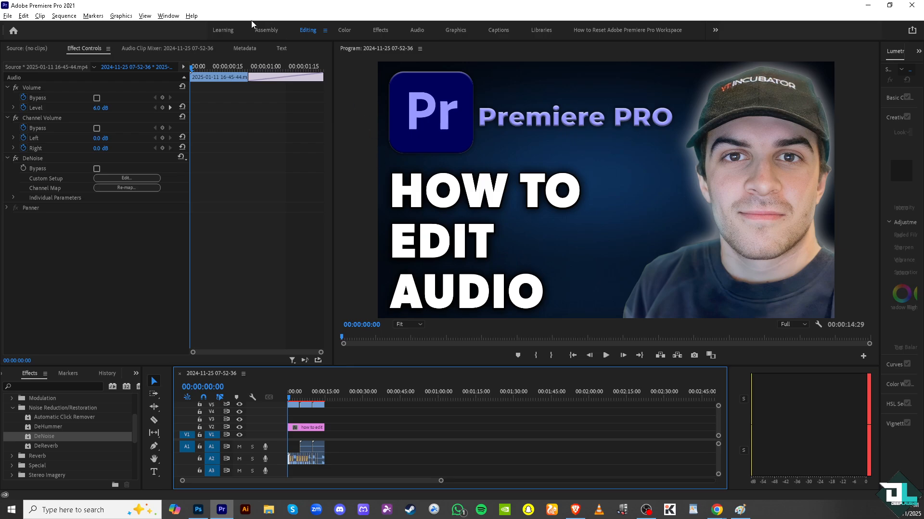
Show the Essential Sound panel and widen it until its audio type names are readable
left_click(168, 16)
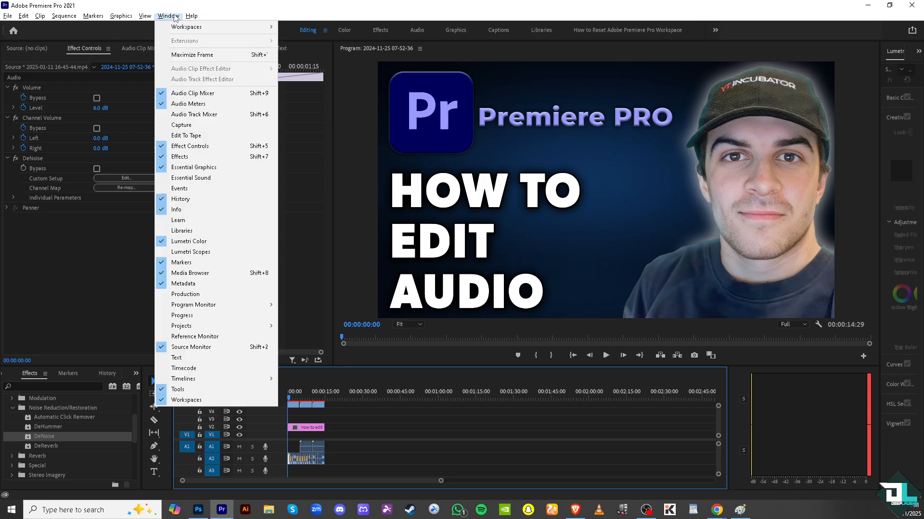
left_click(213, 177)
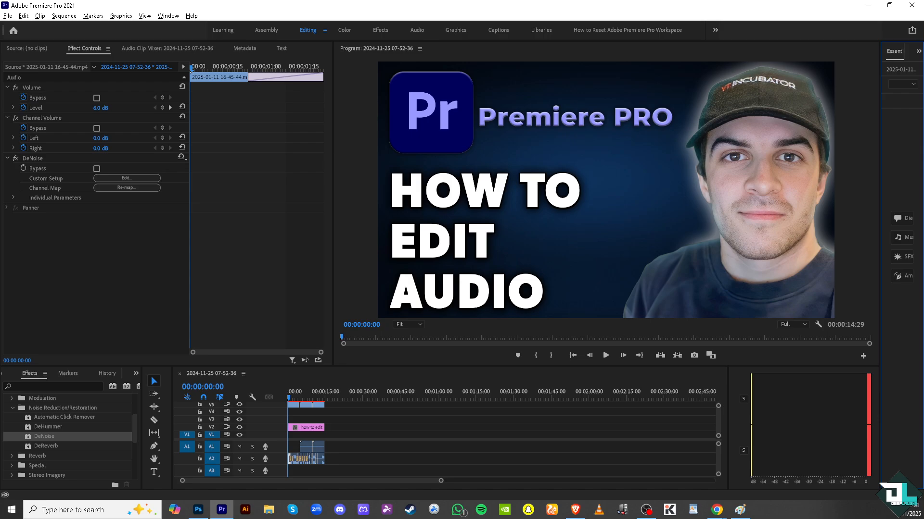
left_click_drag(880, 68, 648, 94)
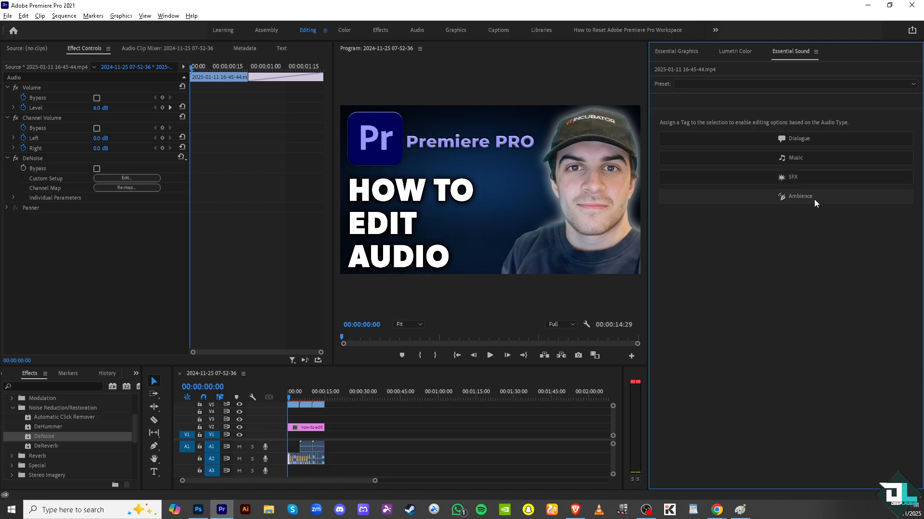
Try the Dialogue type with the Podcast Voice preset and clip volume Level on the first A2 clip, and clear its audio type
left_click(824, 140)
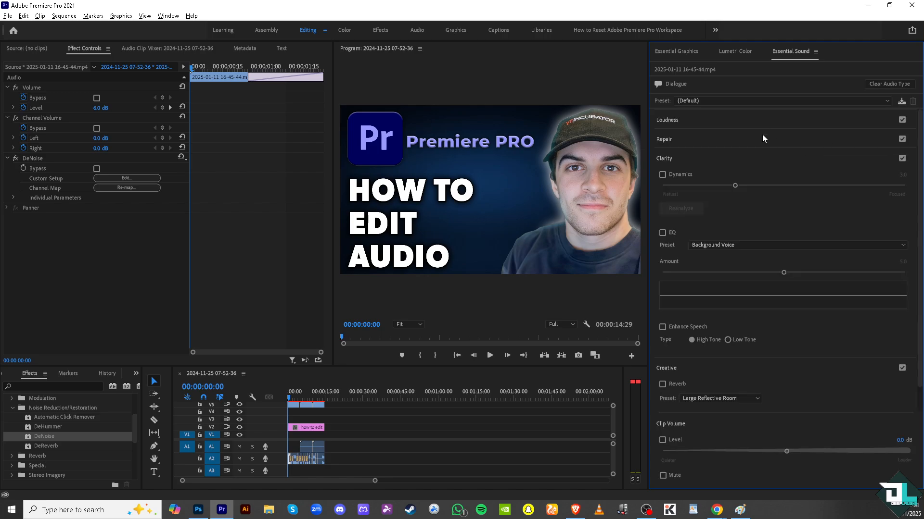
left_click(775, 102)
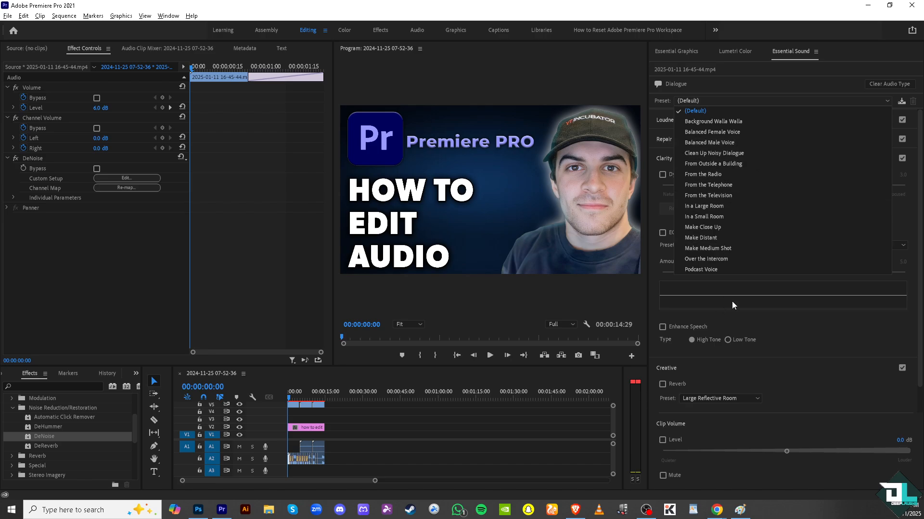
left_click(735, 274)
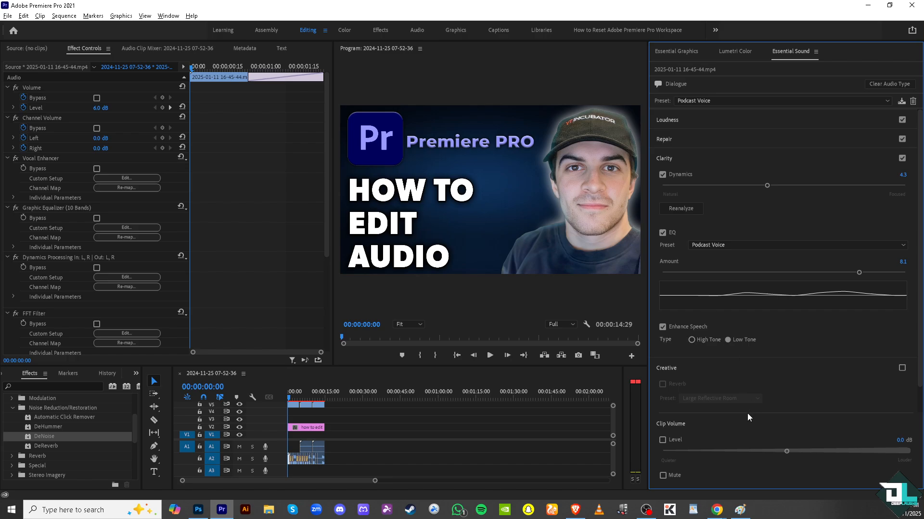
scroll(686, 383, "down", 1)
left_click(662, 439)
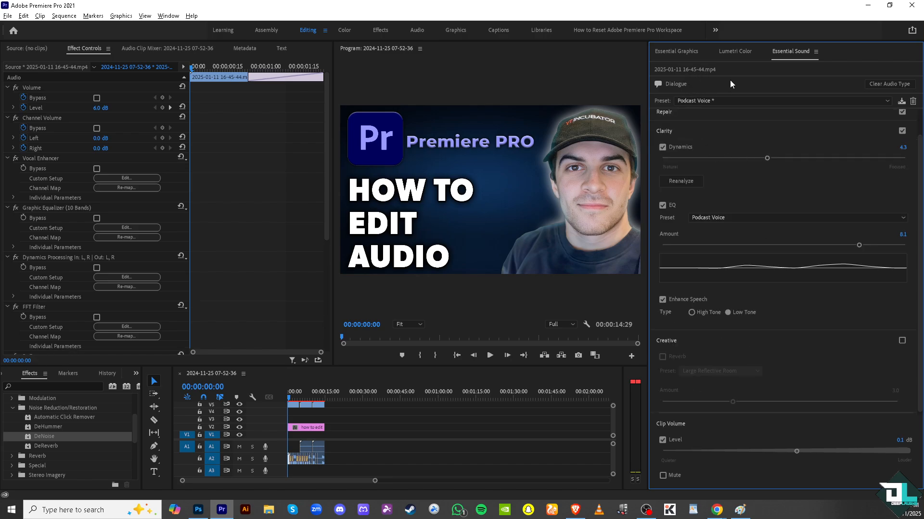
left_click(884, 83)
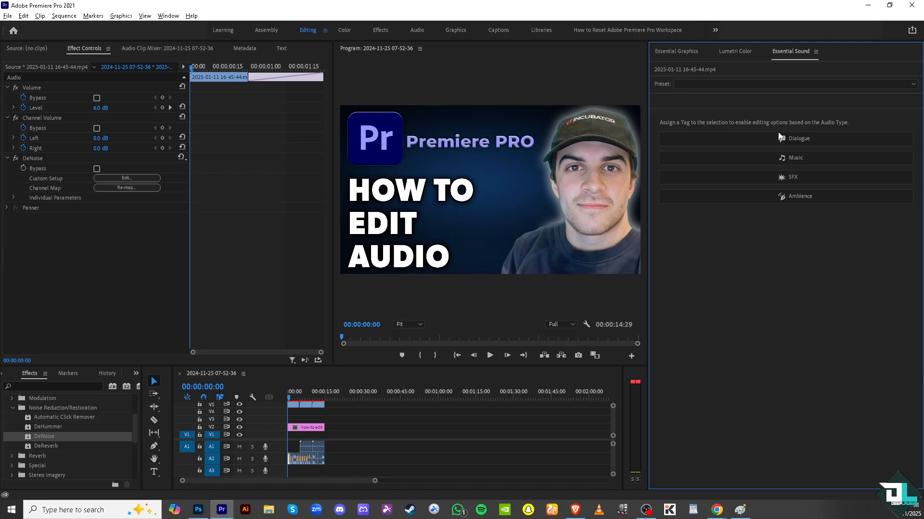
Try the Music and SFX types on the clip, look through the SFX and reverb presets, and clear each type
left_click(798, 159)
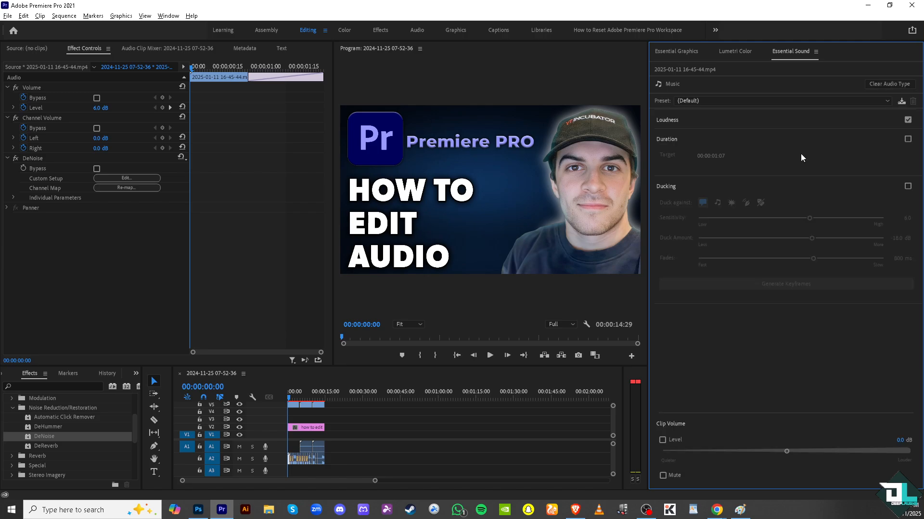
left_click(888, 84)
left_click(804, 178)
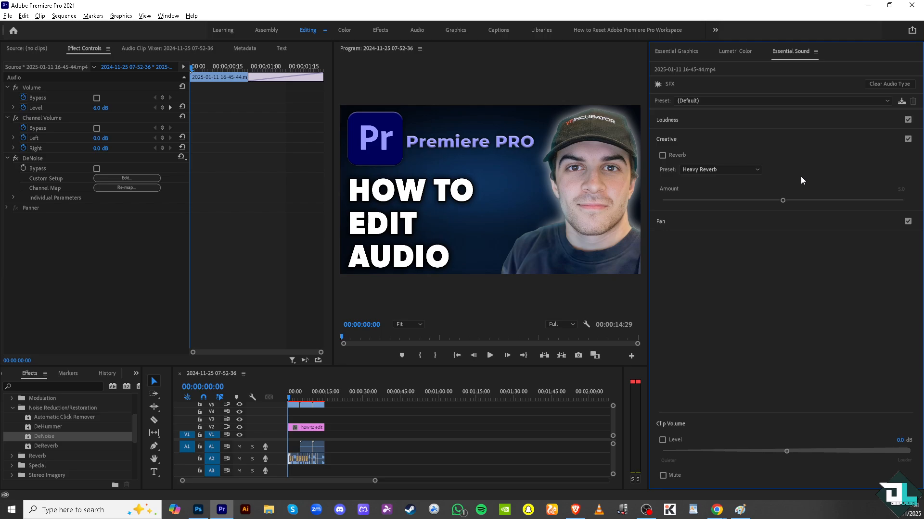
left_click(749, 105)
left_click(768, 257)
left_click(737, 172)
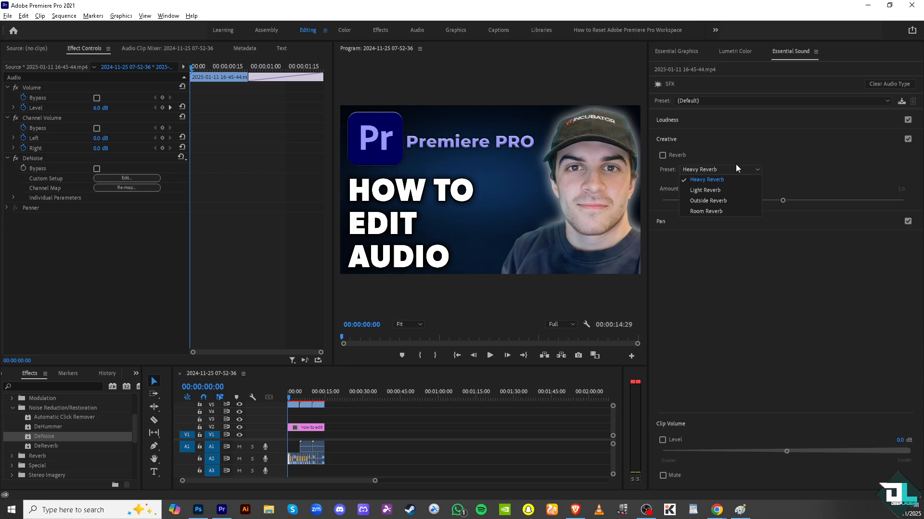
left_click(772, 282)
left_click(885, 84)
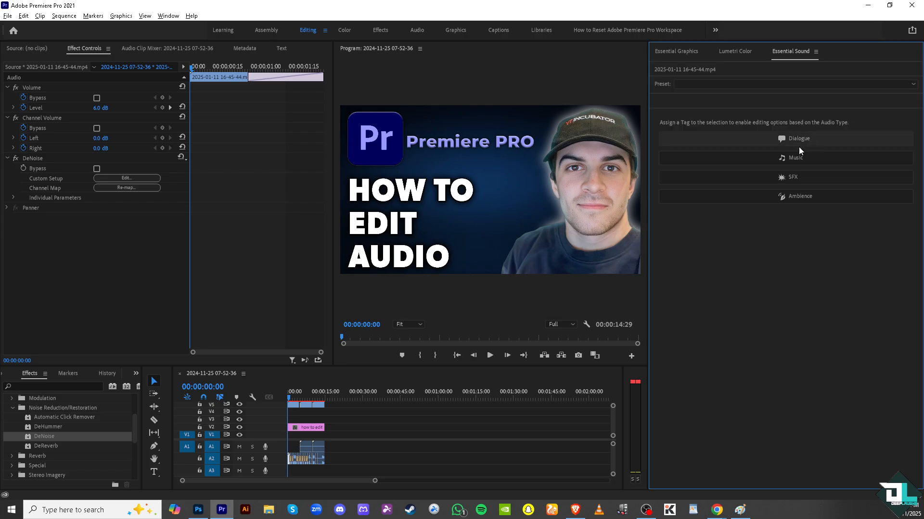
Tag the first A2 clip as Ambience, collapse its Creative settings and play the sequence for about three seconds
left_click(806, 197)
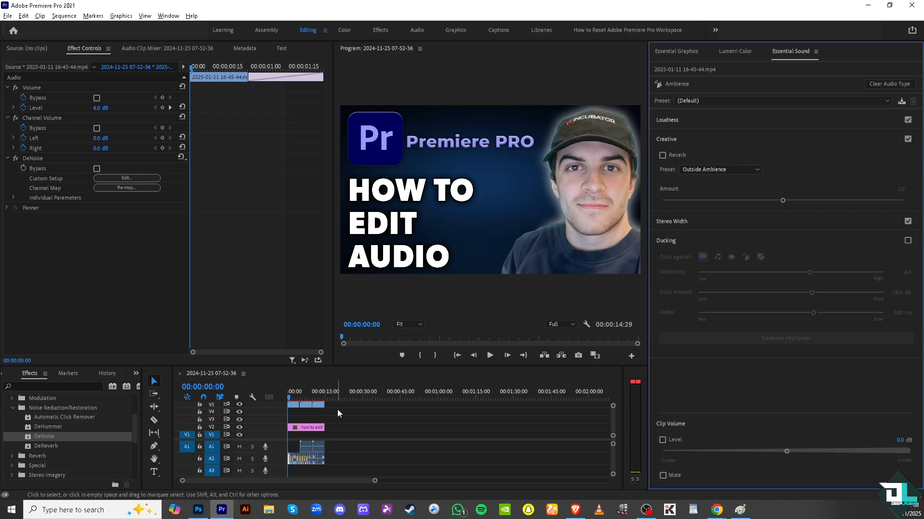
left_click(829, 134)
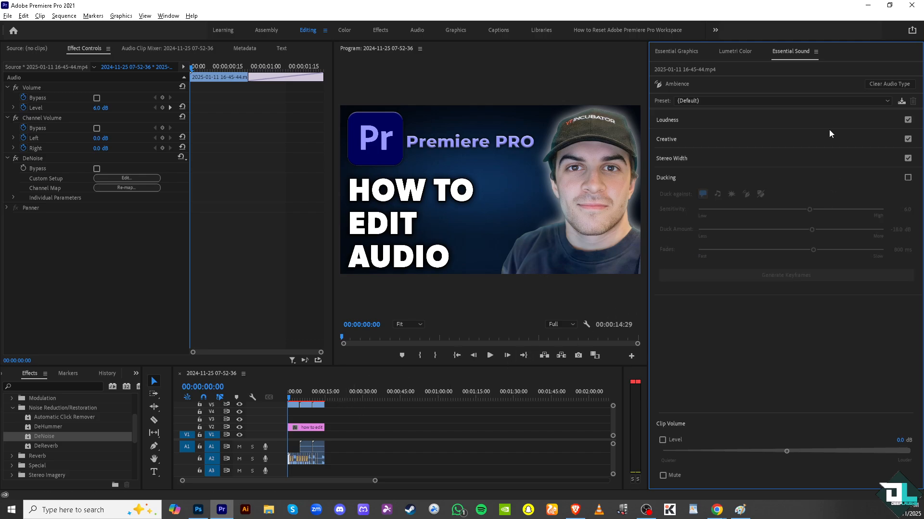
left_click(490, 355)
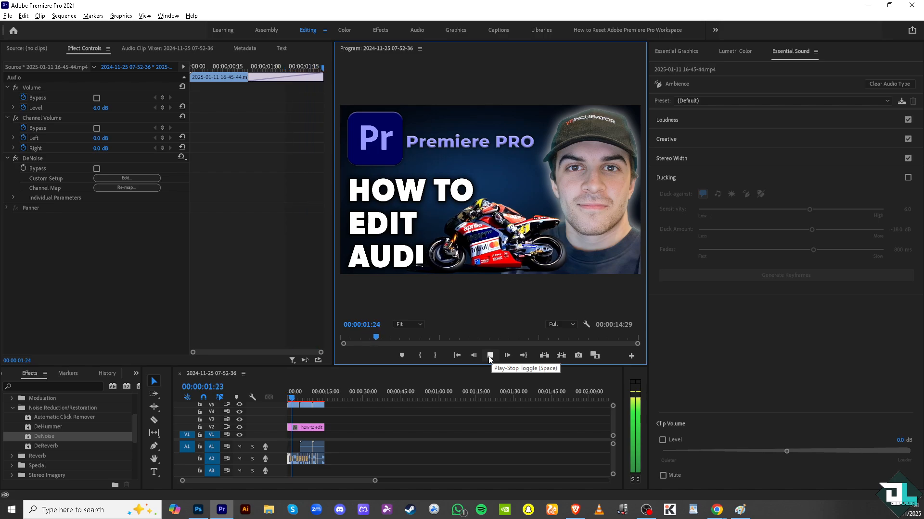
key("space")
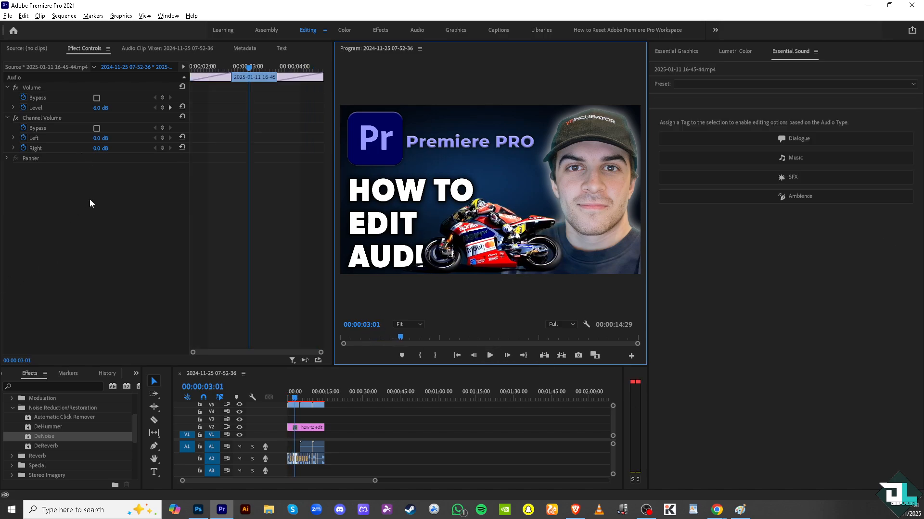
Look at the export options available for the sequence, leave without exporting and deselect all clips
left_click(7, 16)
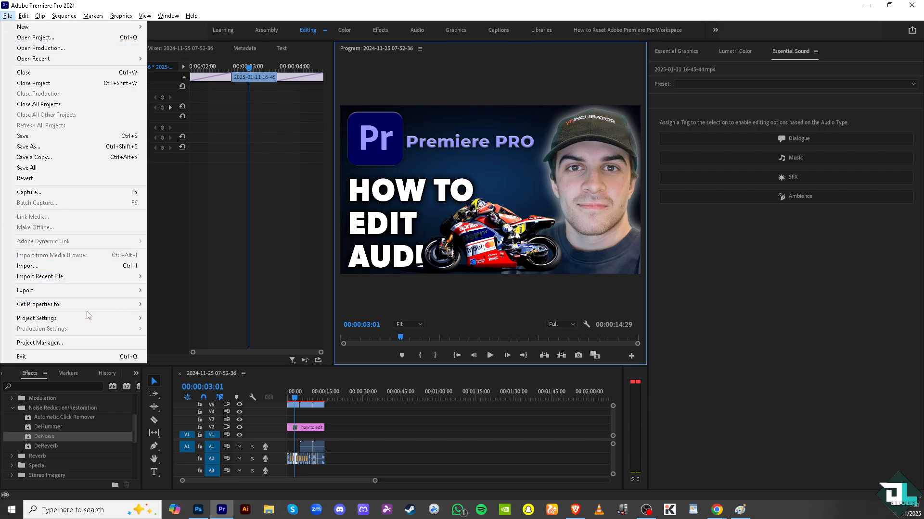
mouse_move(97, 293)
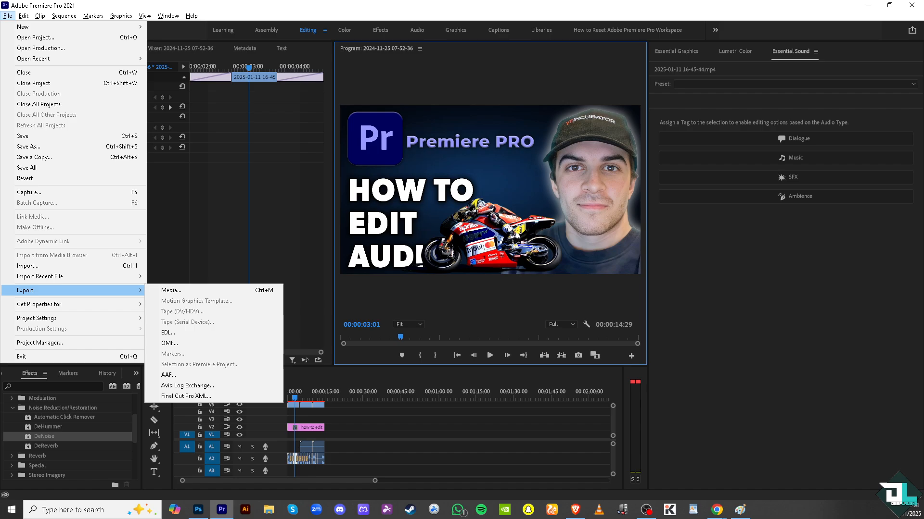
left_click(445, 426)
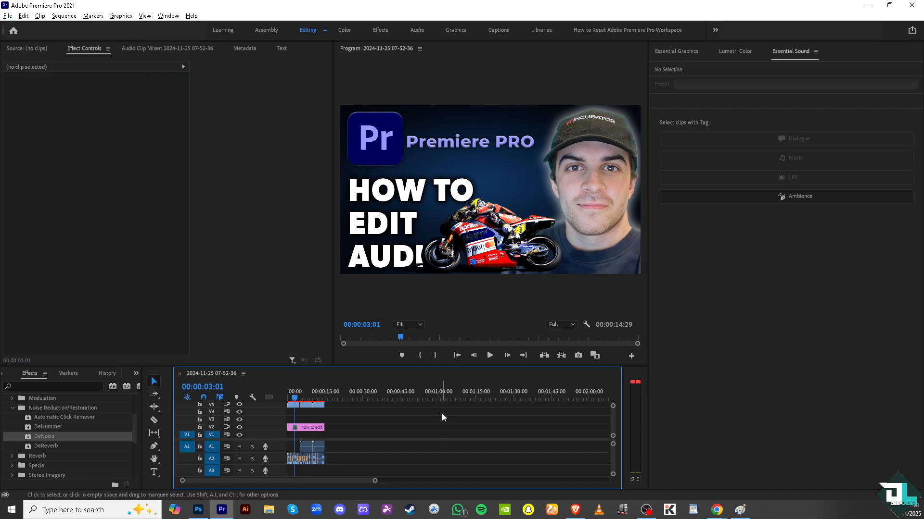